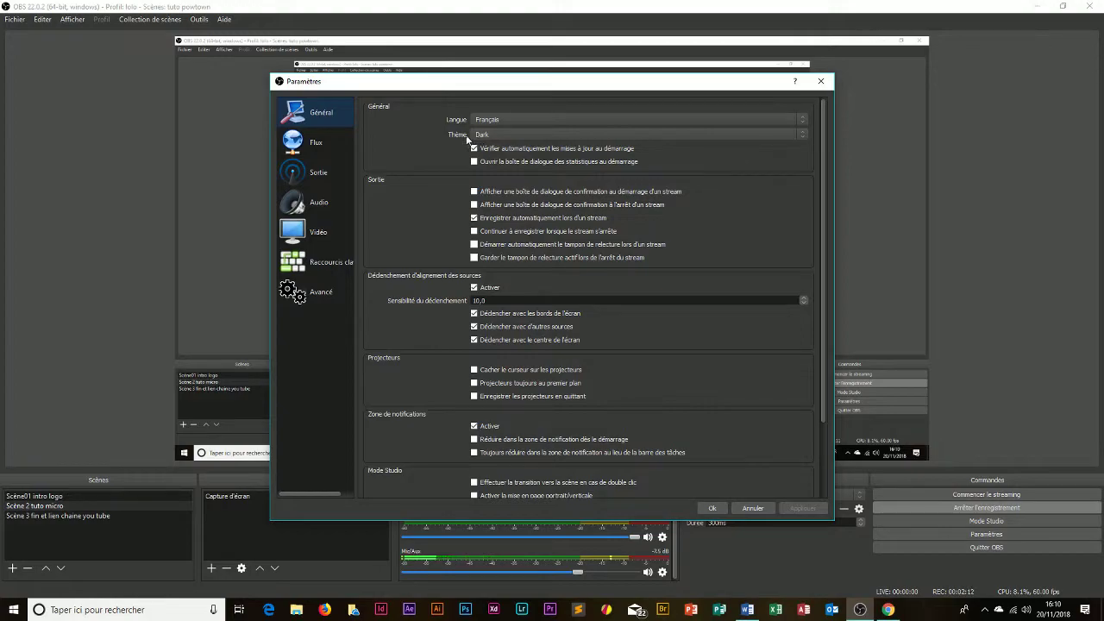
# - Try the Acri interface theme in the general settings and restore the Dark theme
pyautogui.click(799, 133)
pyautogui.click(746, 142)
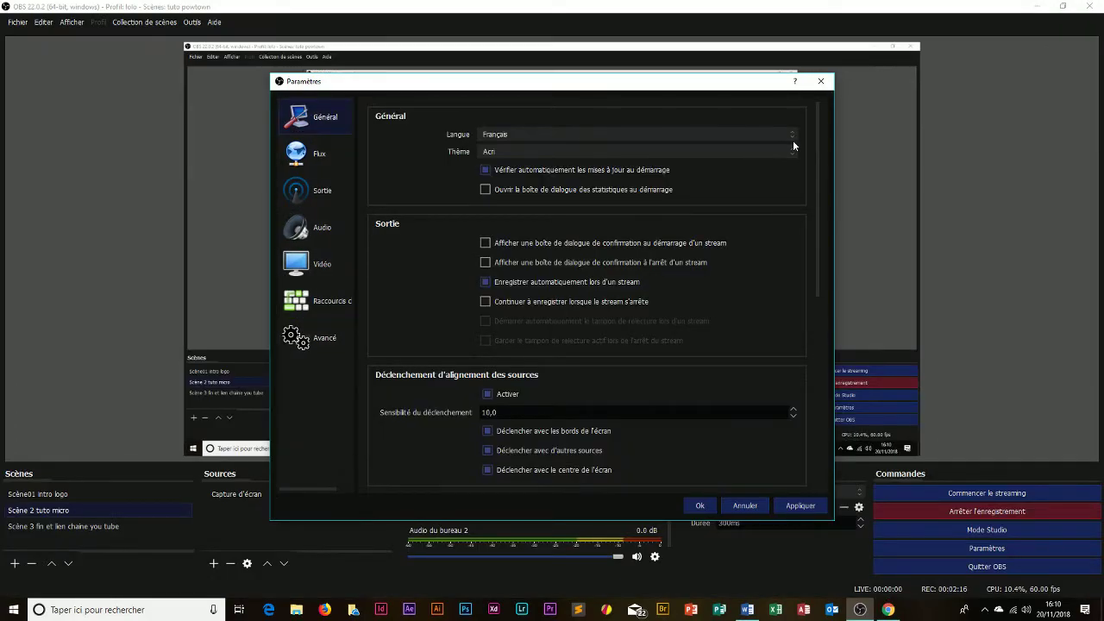
pyautogui.click(791, 153)
pyautogui.click(745, 171)
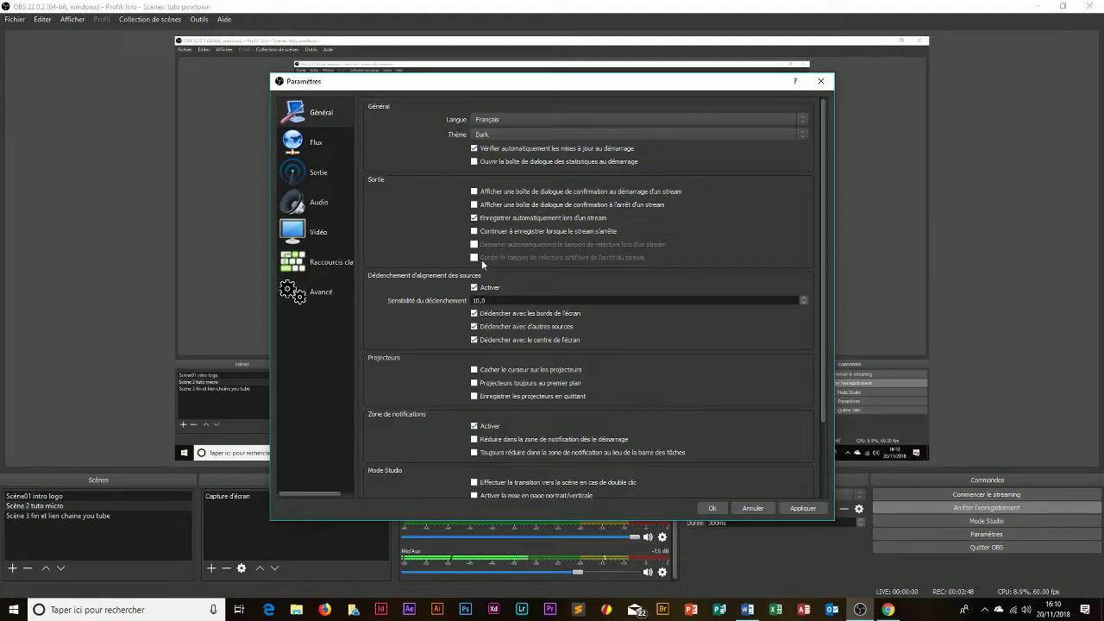
# - In the Flux settings, display all streaming services, look through the full service list, and turn the full display off again
pyautogui.click(306, 150)
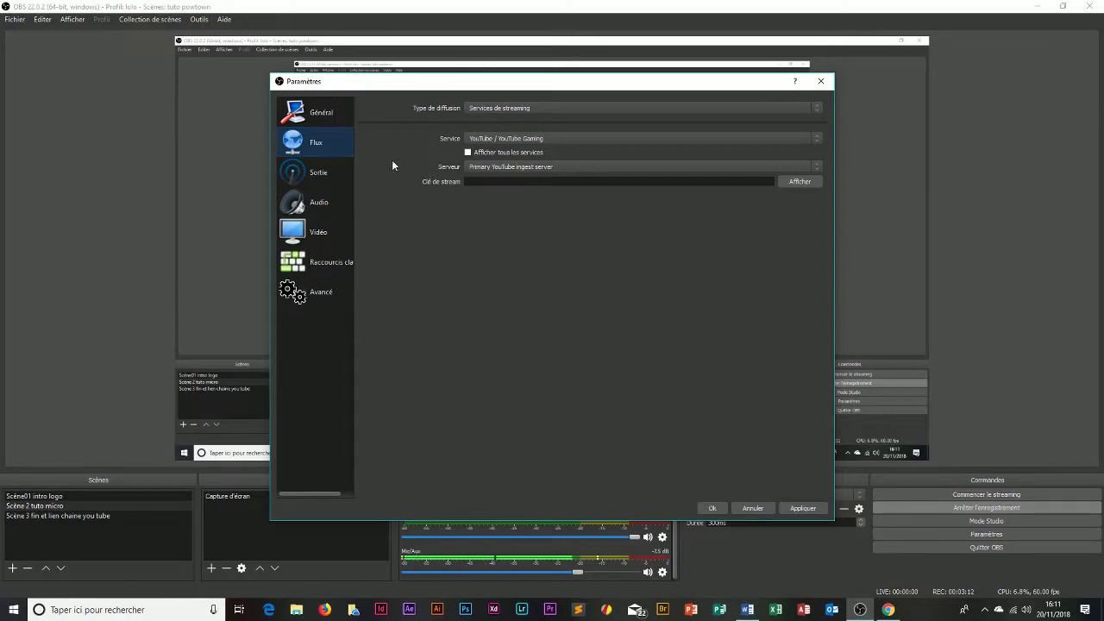
pyautogui.click(468, 153)
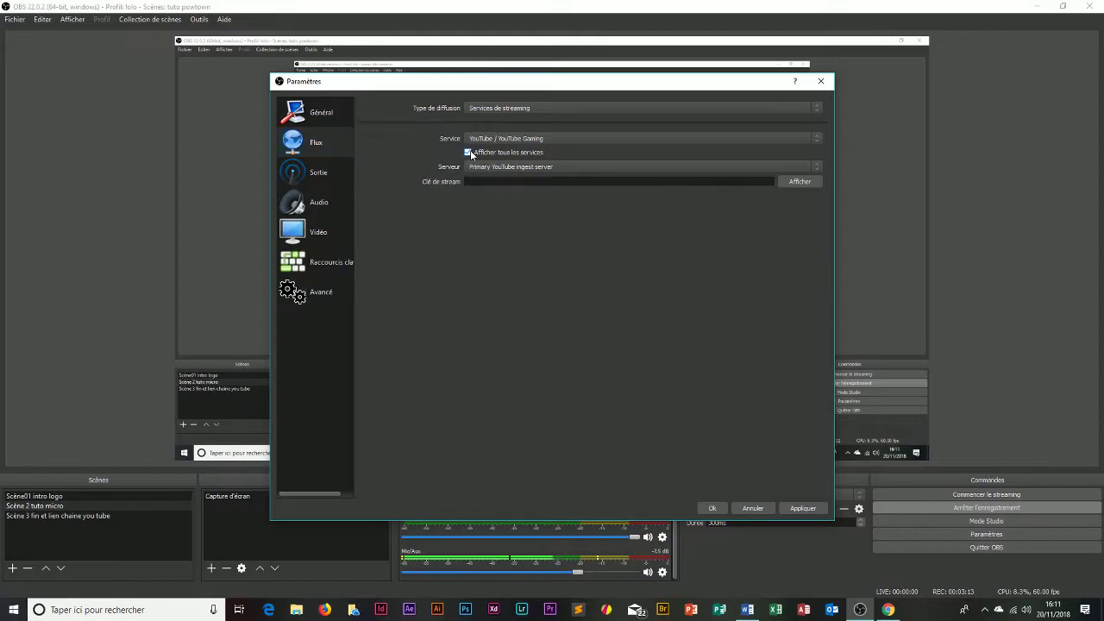
pyautogui.click(818, 136)
pyautogui.scroll(-1, 682, 250)
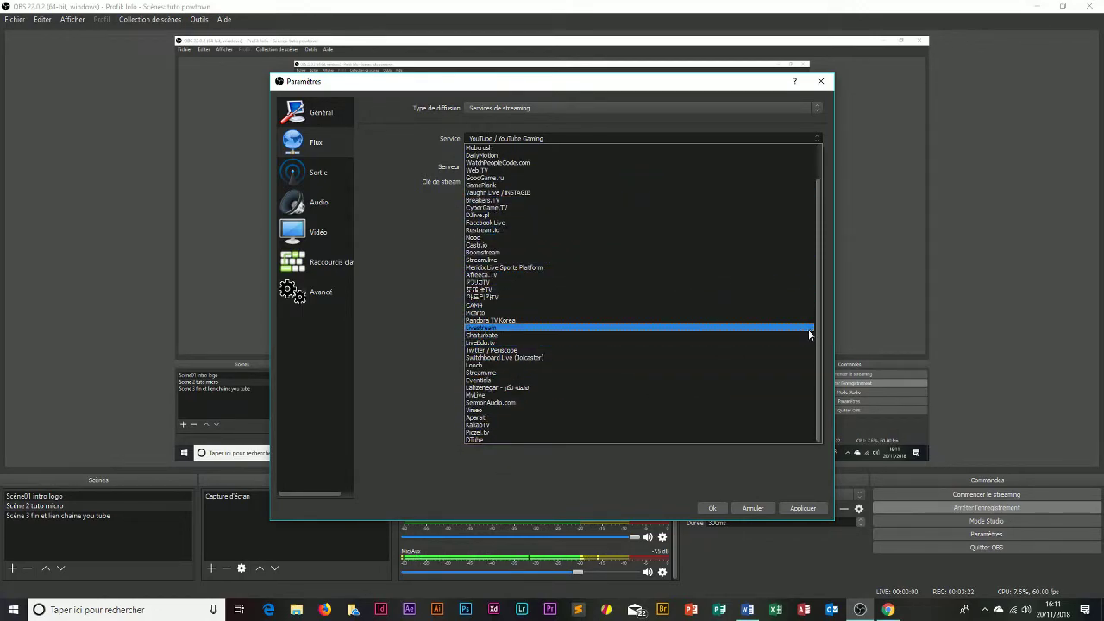
pyautogui.scroll(2, 816, 318)
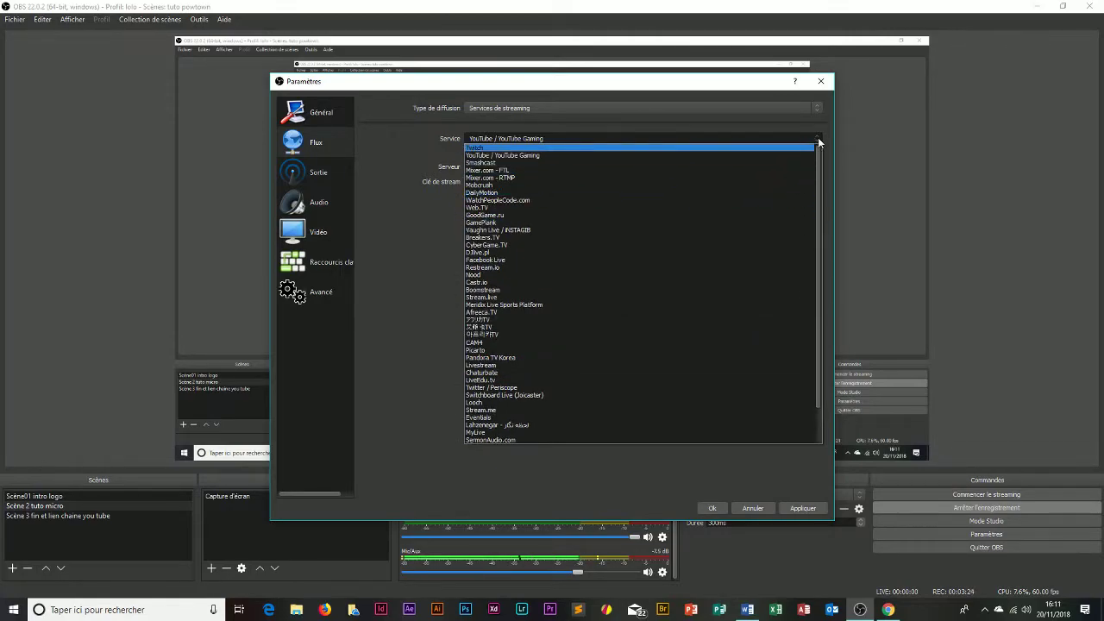
pyautogui.click(815, 131)
pyautogui.click(473, 155)
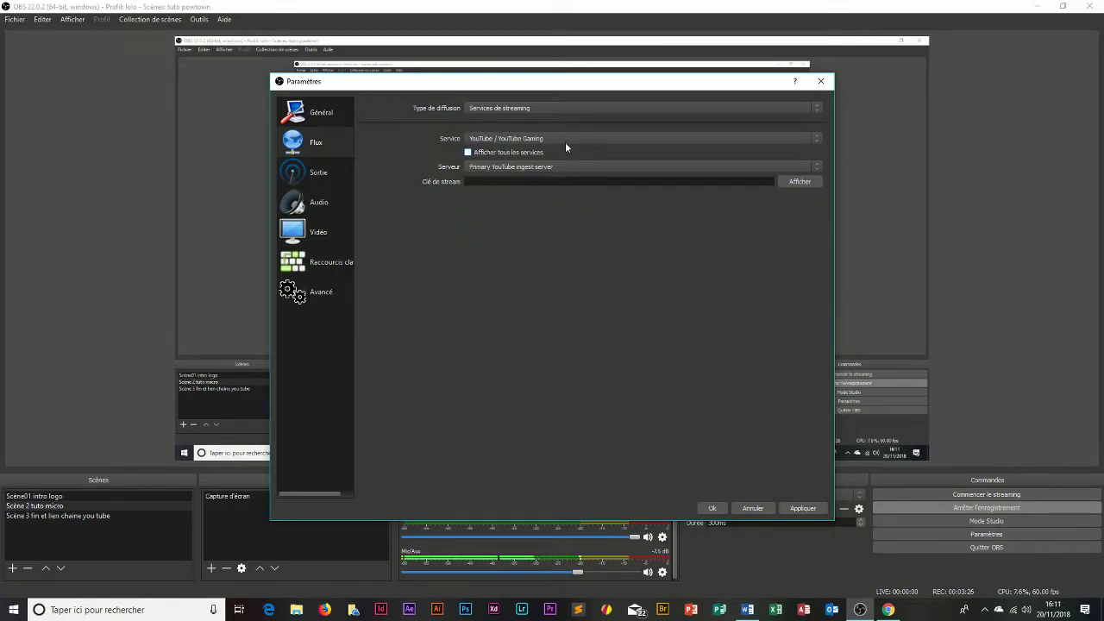
# - Check the shortened list of streaming services and the server choices for YouTube / YouTube Gaming
pyautogui.click(816, 136)
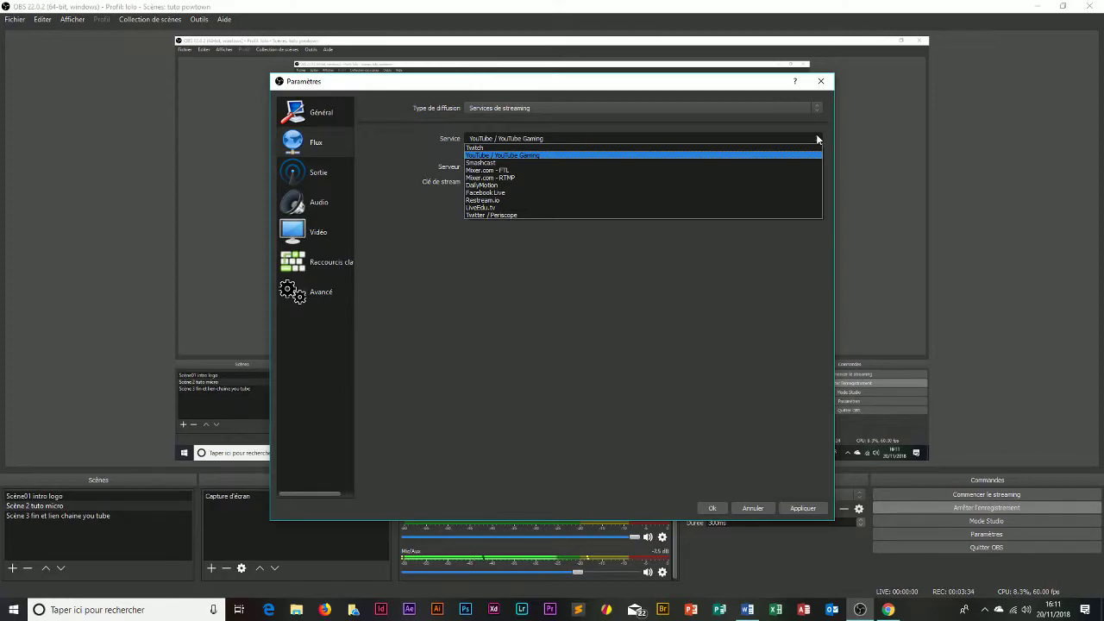
pyautogui.click(817, 138)
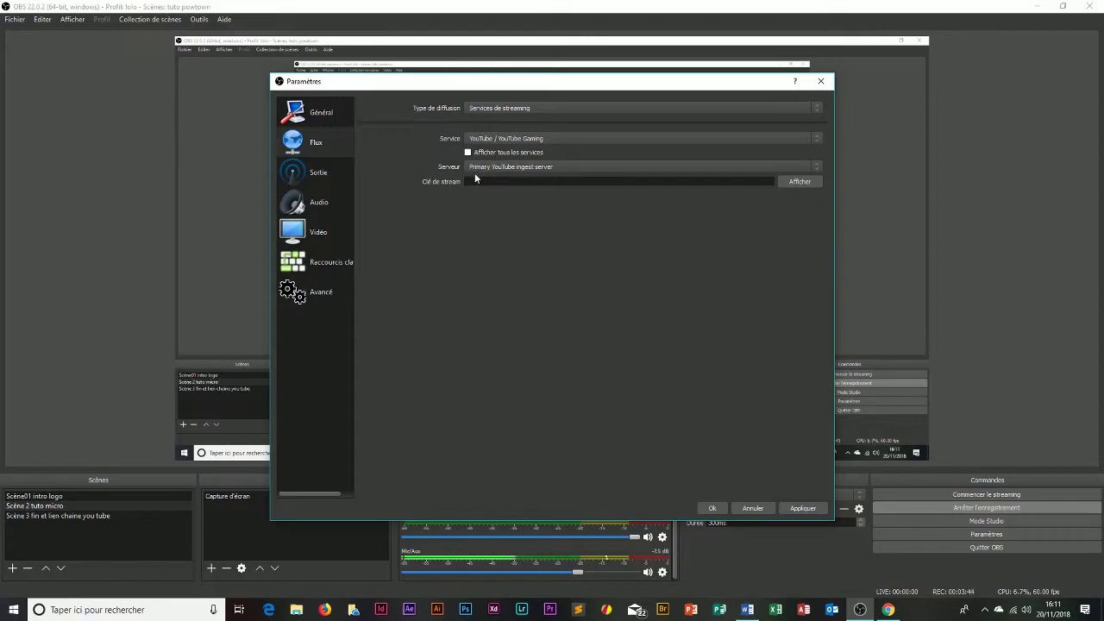
pyautogui.click(817, 166)
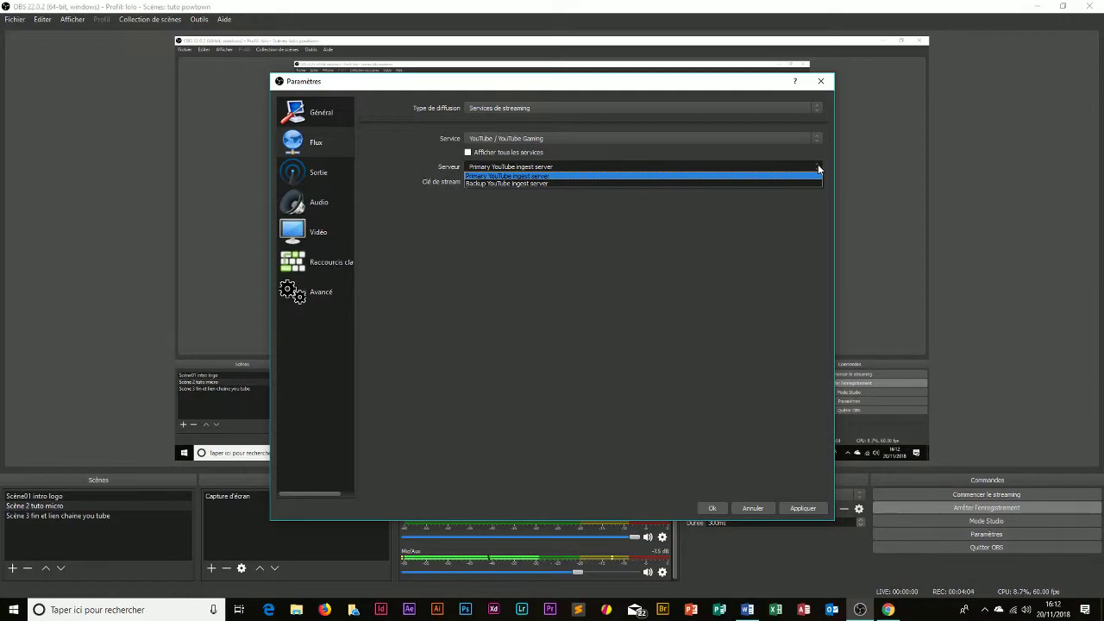
pyautogui.click(818, 168)
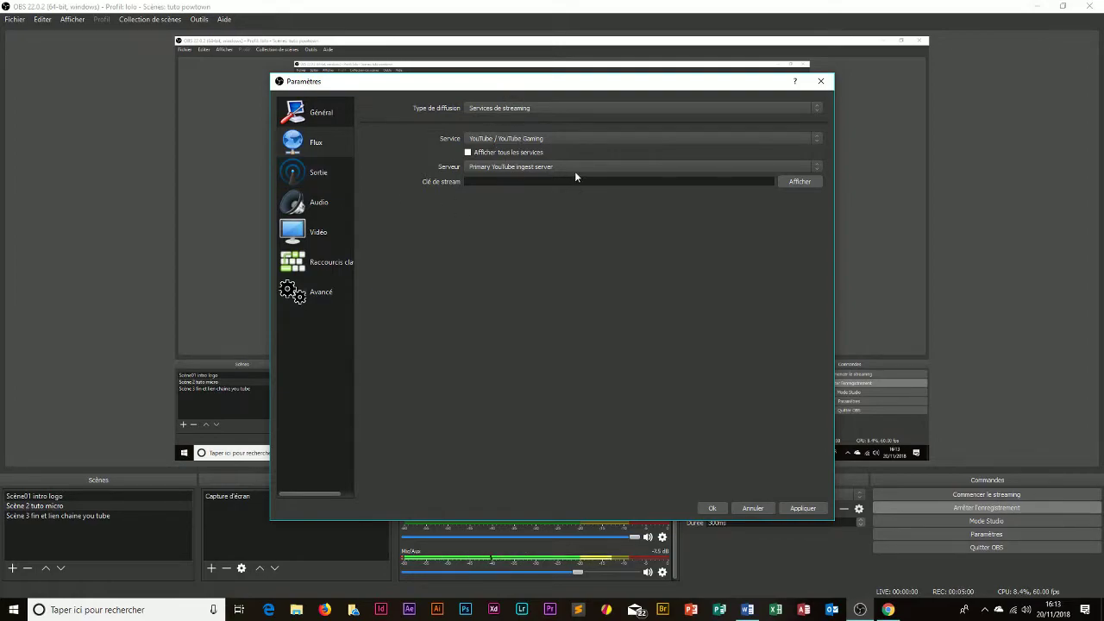
# - Open the output settings, switch to Word to examine the Simple output mode screenshot in Document1, and return to OBS
pyautogui.click(313, 175)
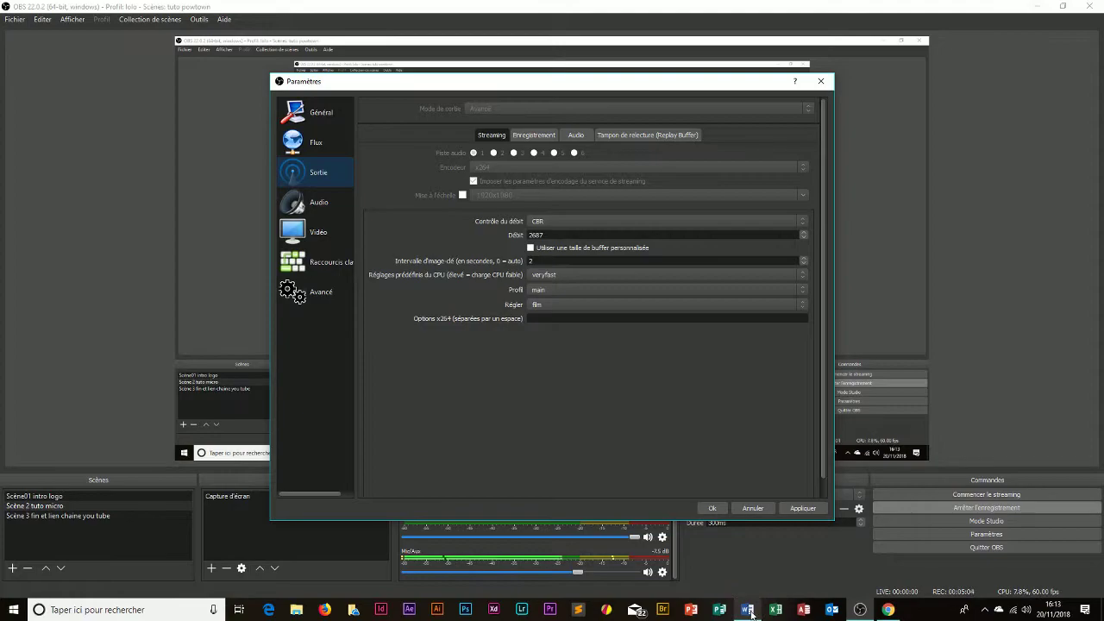
pyautogui.moveTo(748, 614)
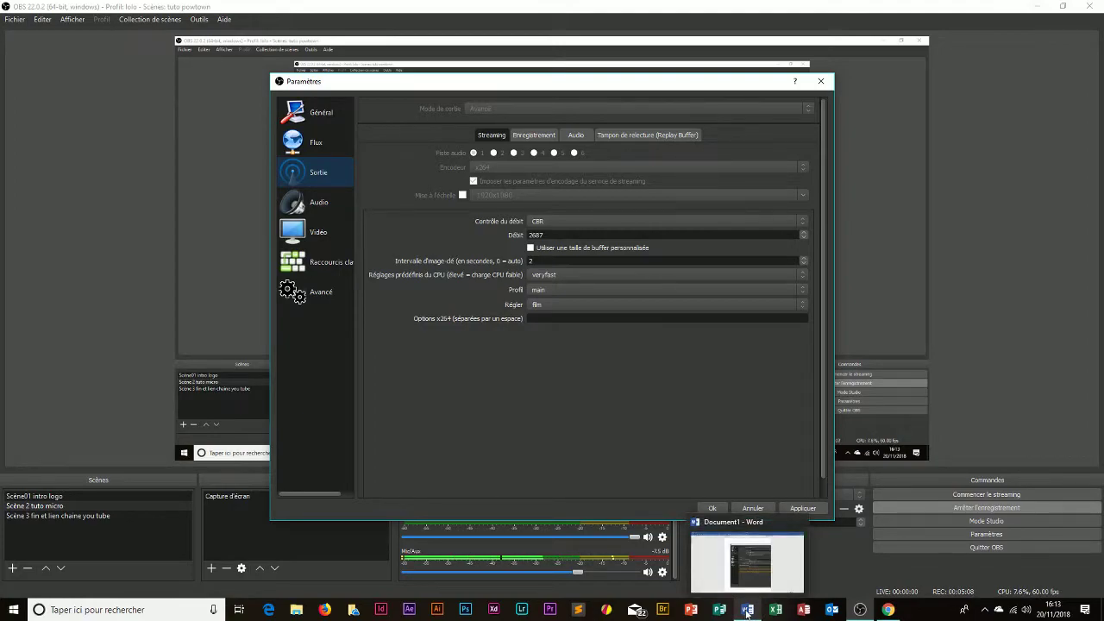
pyautogui.click(747, 613)
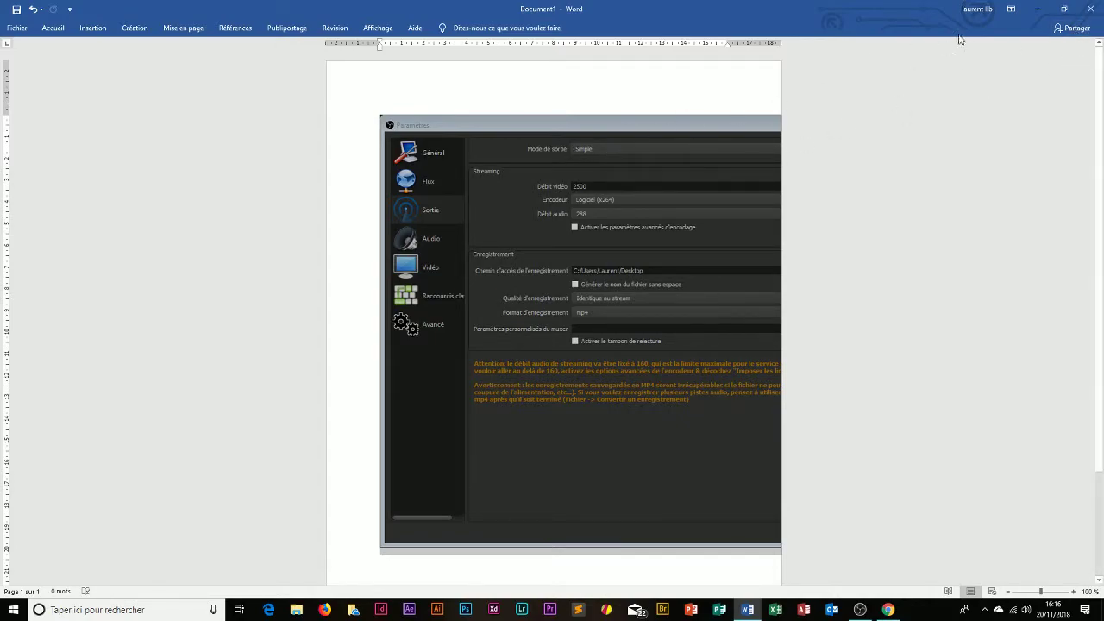
pyautogui.click(1038, 9)
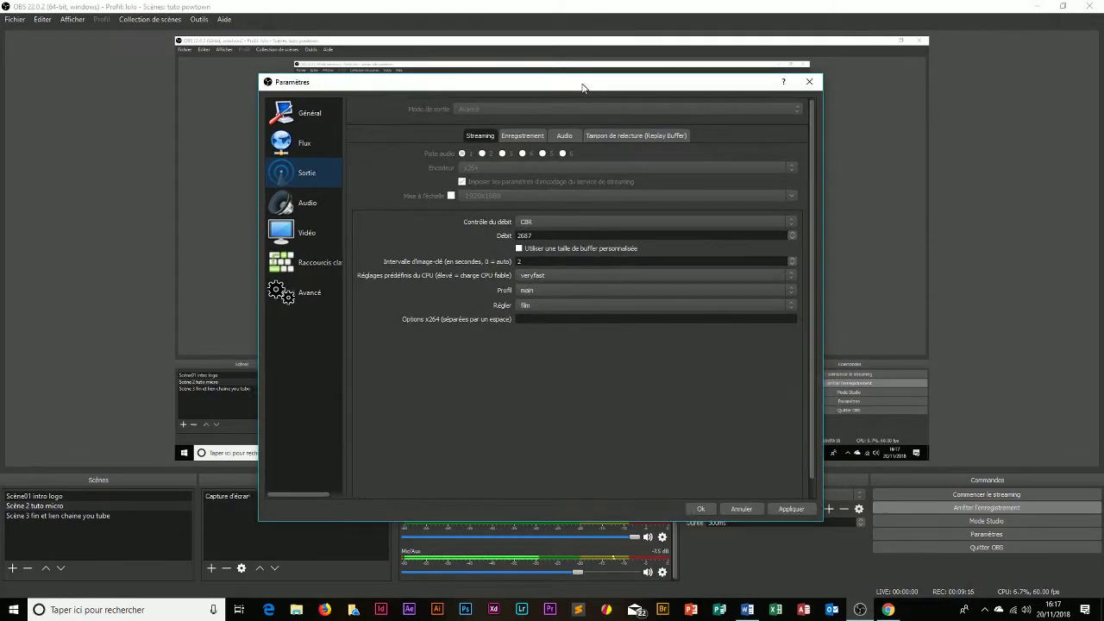
# - Reposition the settings window around the audio mixer and examine the rate control options for streaming
pyautogui.moveTo(589, 89); pyautogui.dragTo(282, 16)
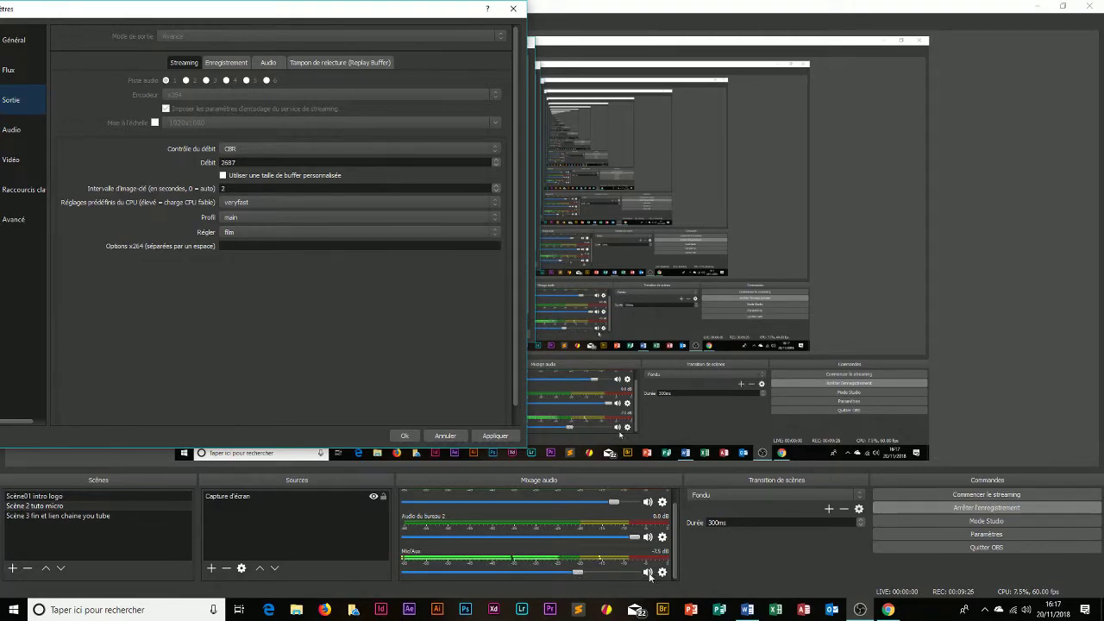
pyautogui.moveTo(267, 18); pyautogui.dragTo(470, 41)
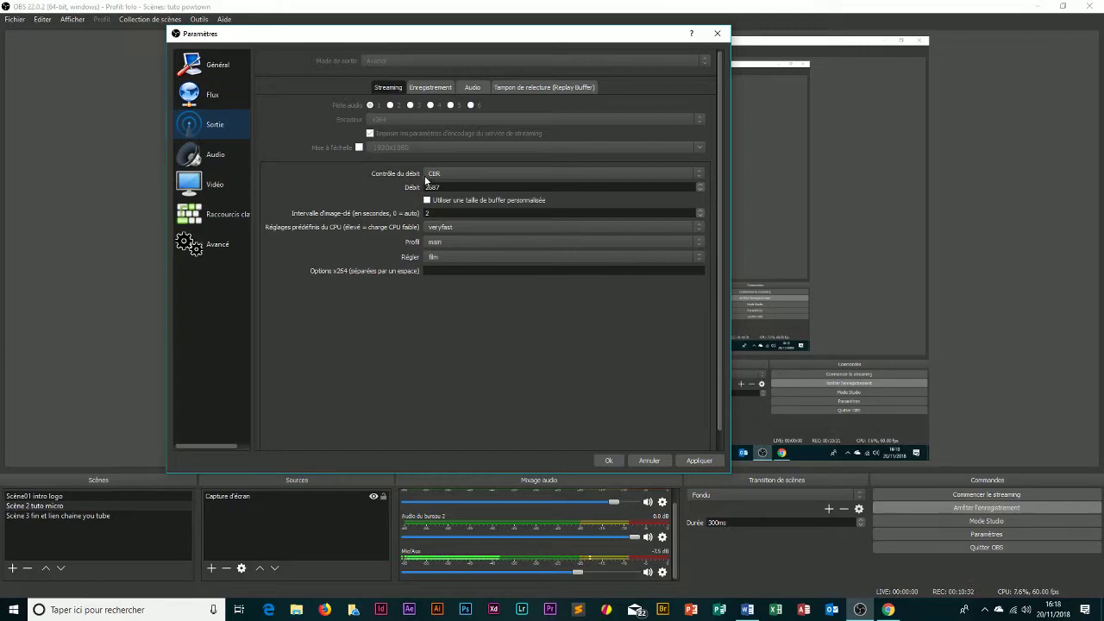
pyautogui.click(701, 176)
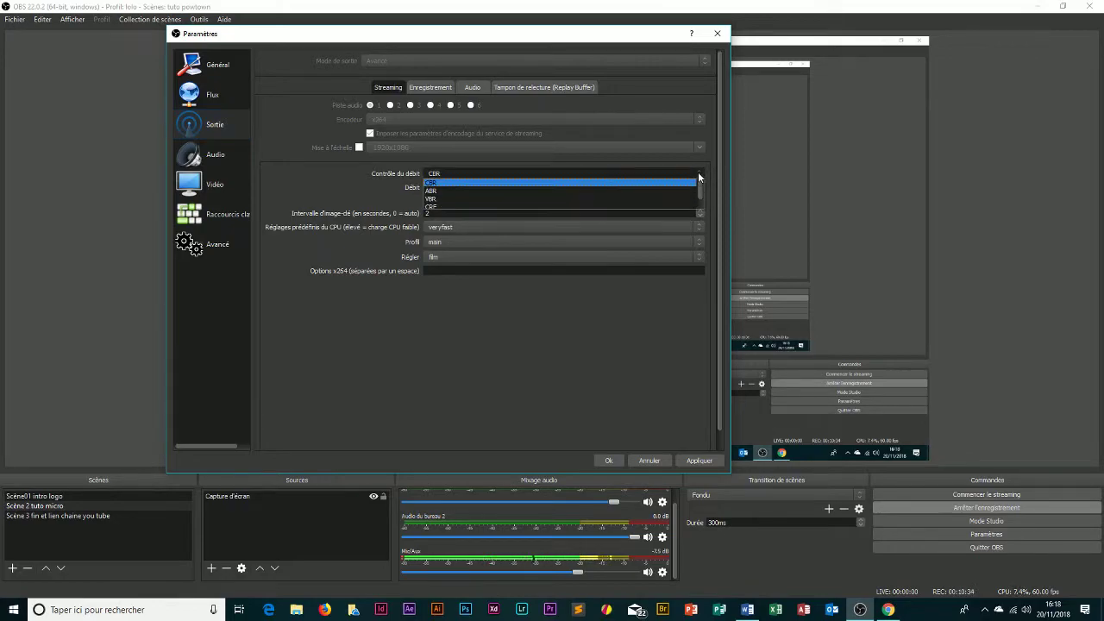
pyautogui.click(701, 175)
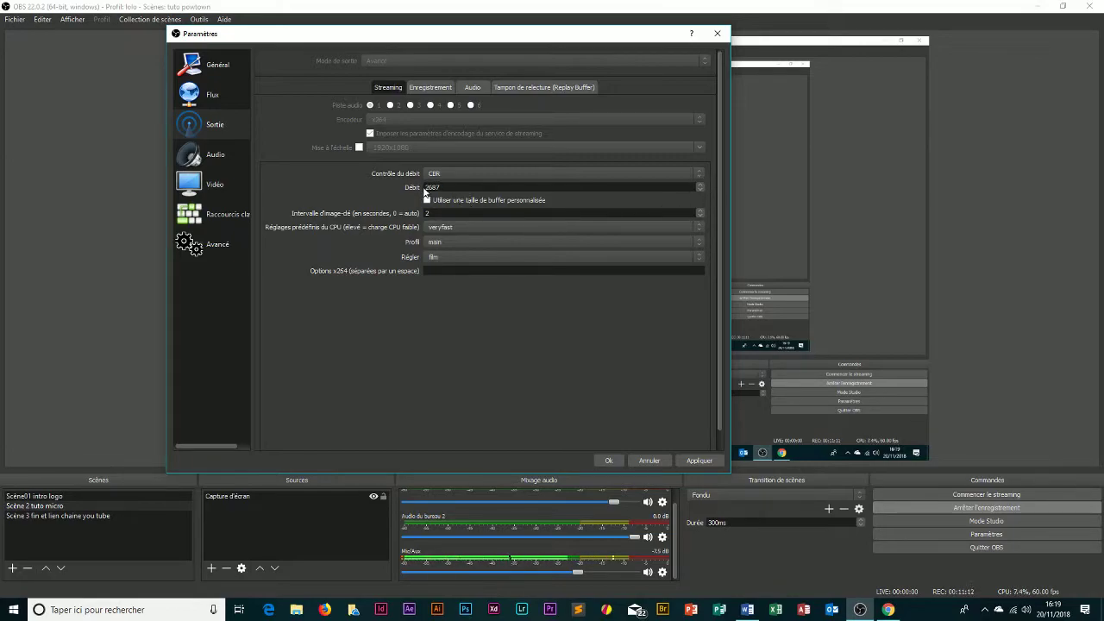
pyautogui.press('BackSpace')
pyautogui.press('BackSpace')
pyautogui.press('BackSpace')
pyautogui.write('037')
# - Examine the available CPU usage presets and encoder profiles for the streaming output
pyautogui.click(700, 227)
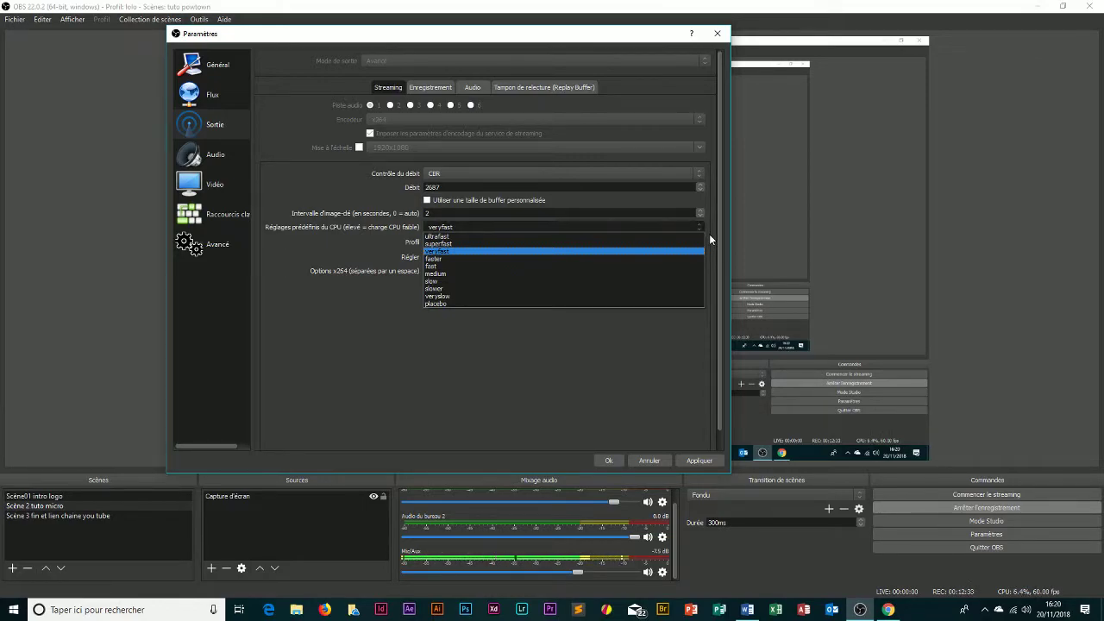
pyautogui.click(664, 225)
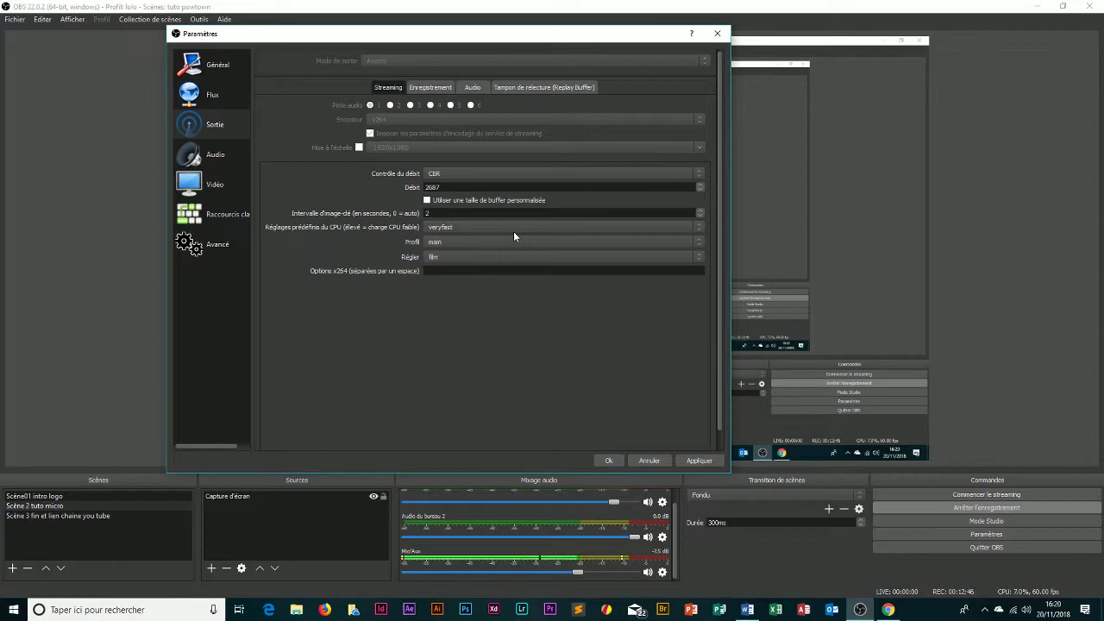
pyautogui.click(700, 242)
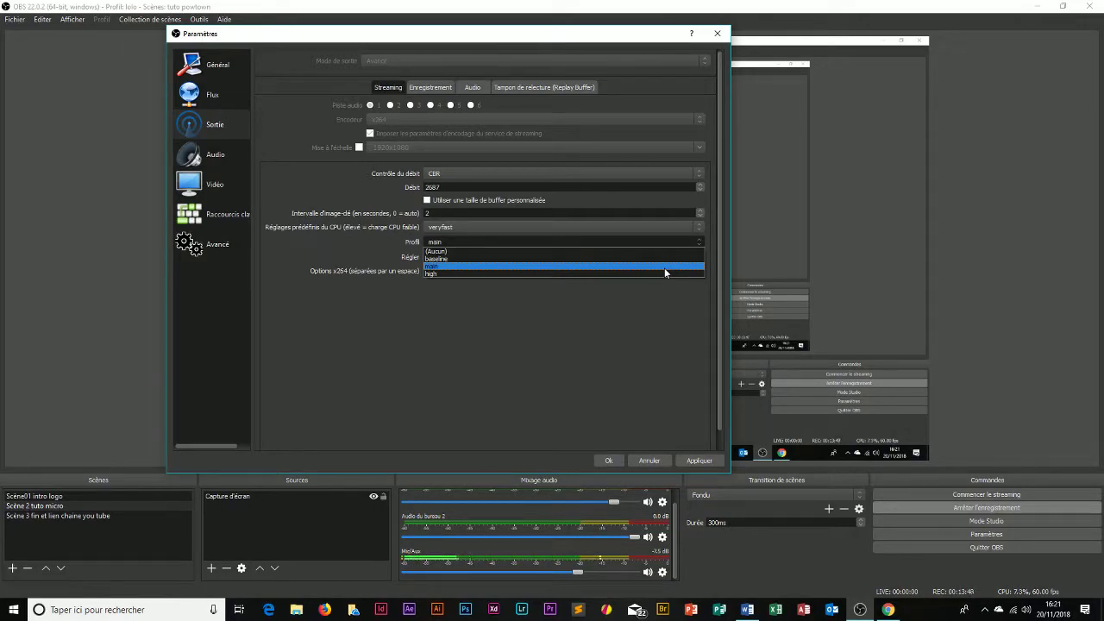
pyautogui.click(558, 377)
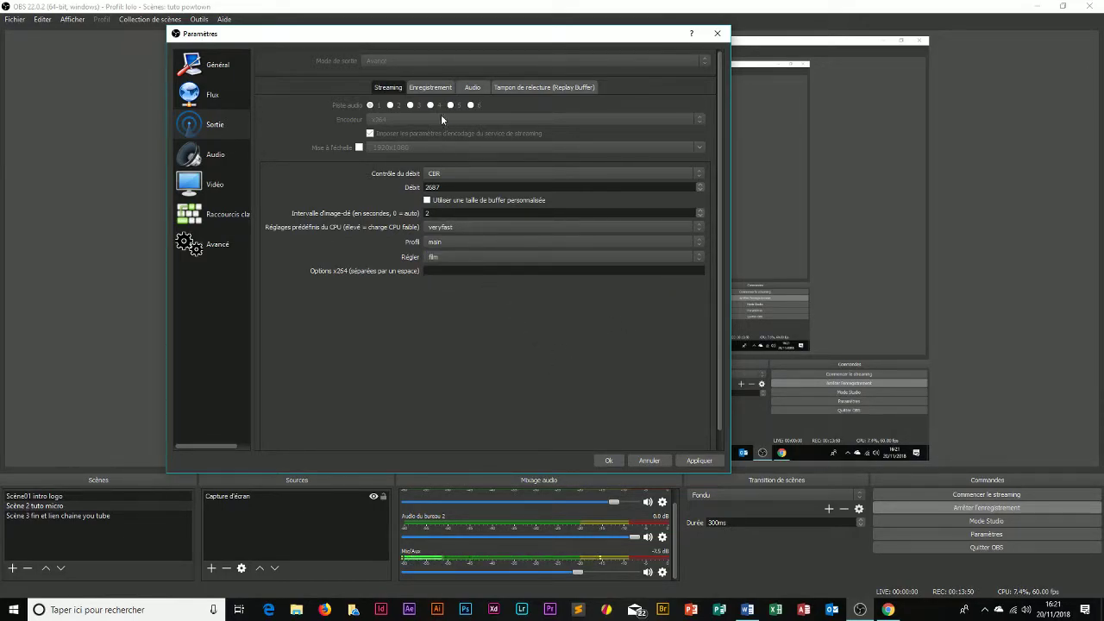
# - Review the recording, audio track and replay buffer output settings, and return to the streaming output settings
pyautogui.click(431, 88)
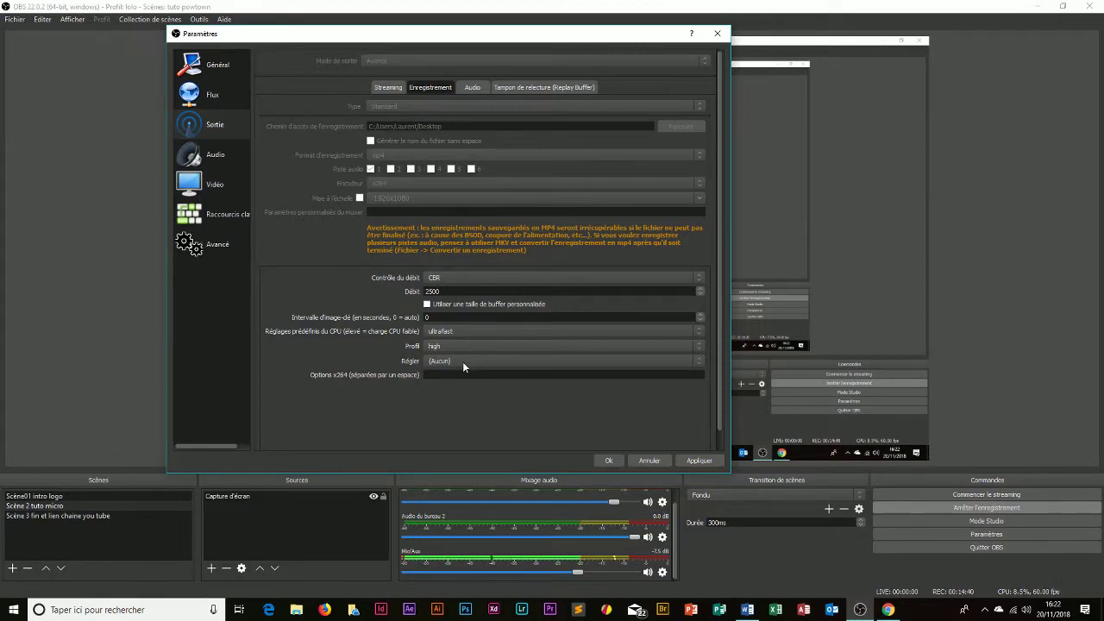
pyautogui.click(476, 90)
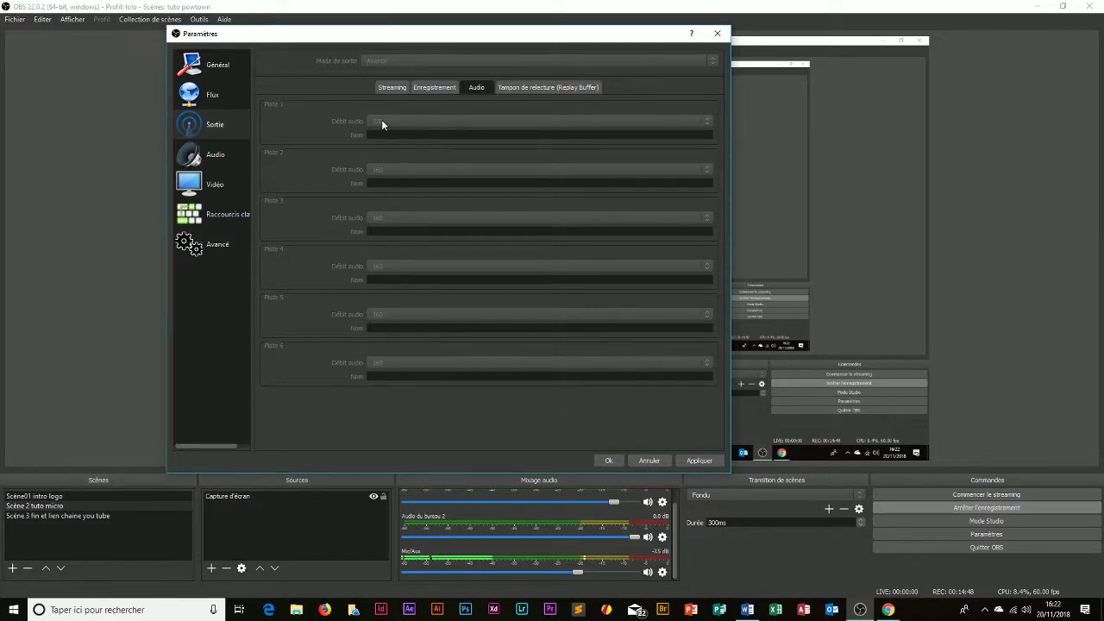
pyautogui.click(510, 90)
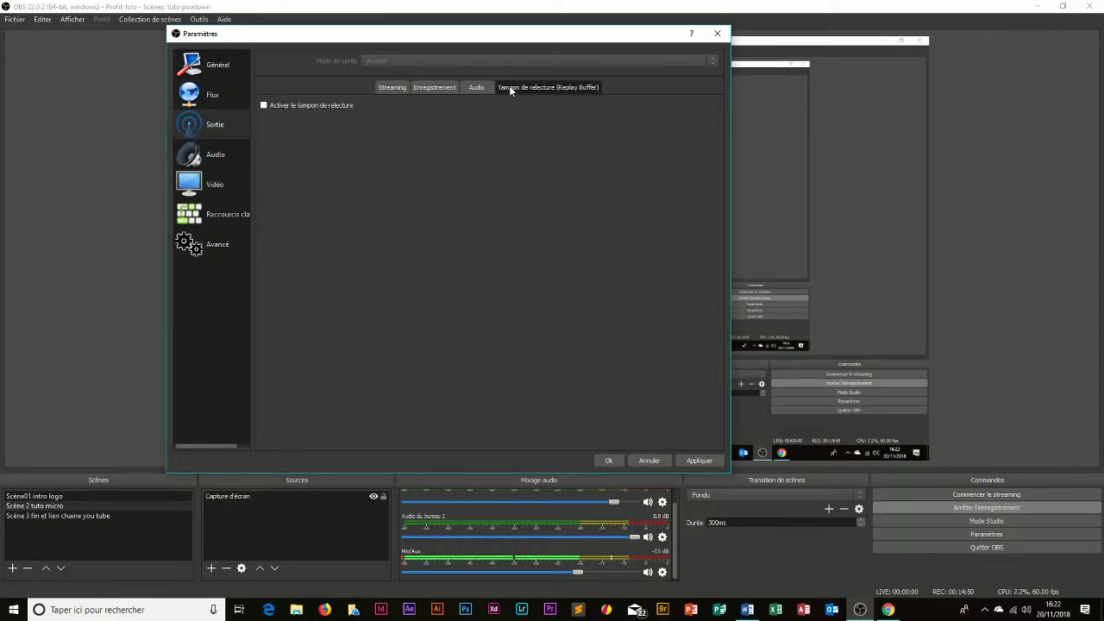
pyautogui.click(397, 90)
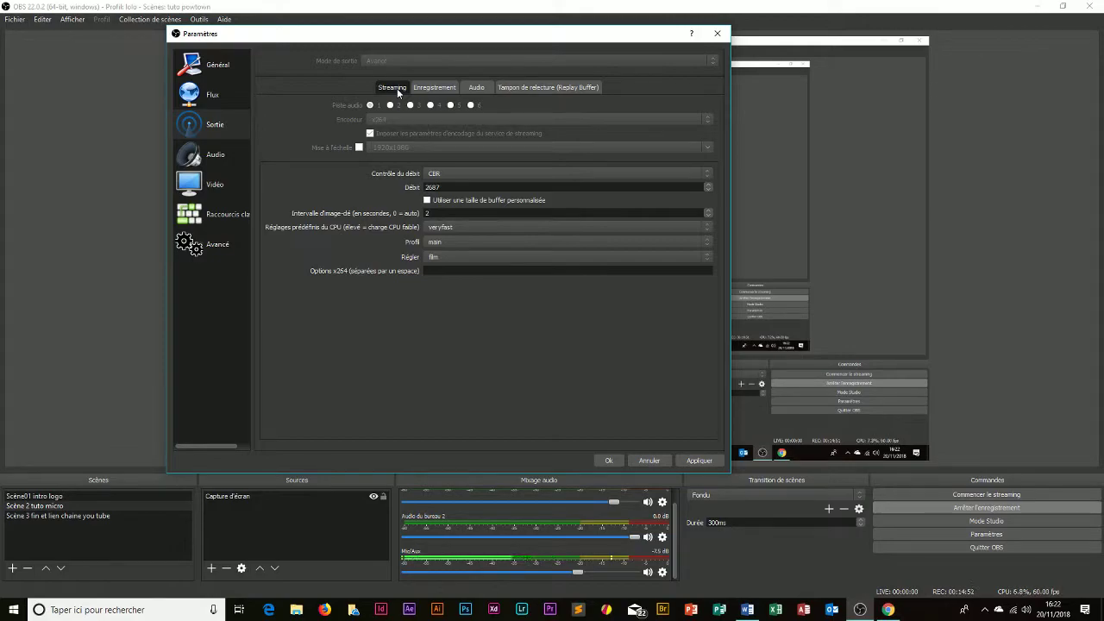
# - Open the audio settings and examine the device choices for desktop audio and for the microphone/auxiliary input
pyautogui.click(210, 160)
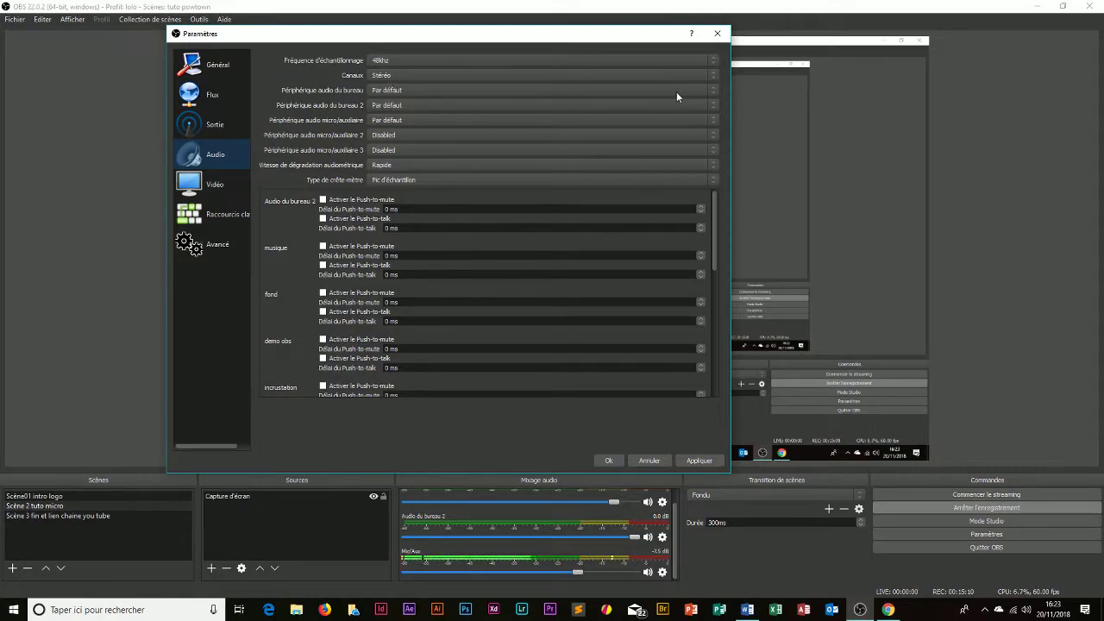
pyautogui.click(712, 90)
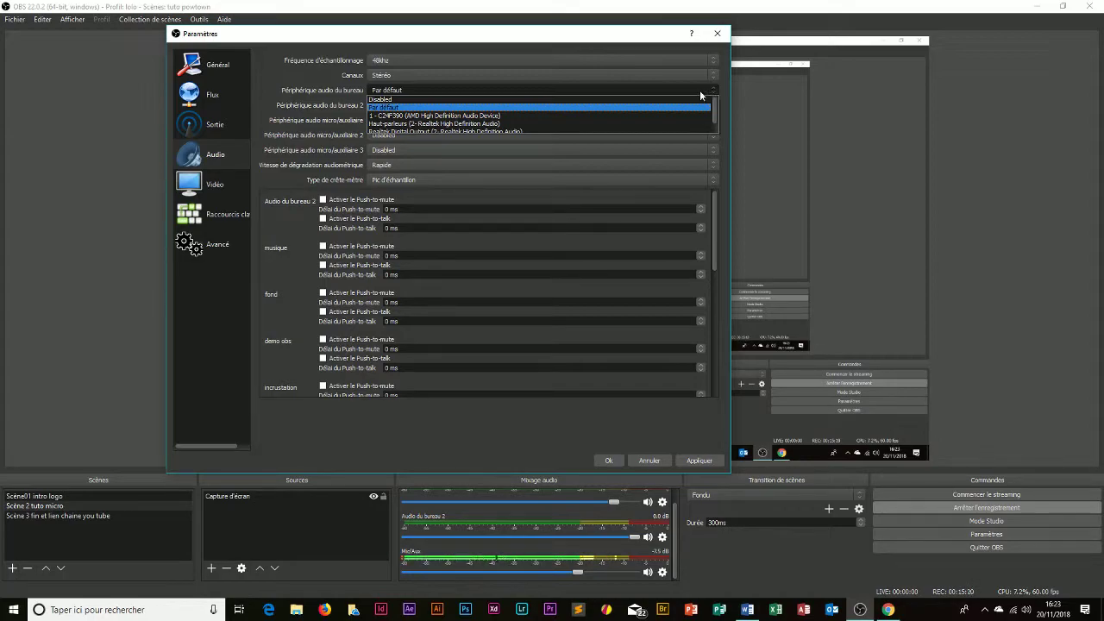
pyautogui.click(706, 92)
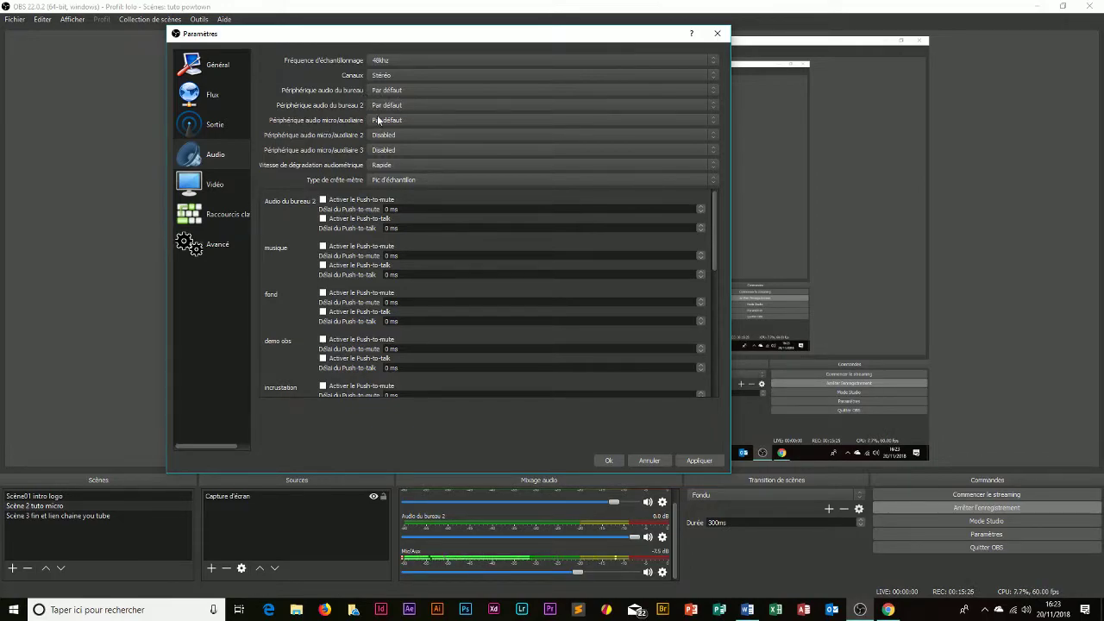
pyautogui.click(715, 122)
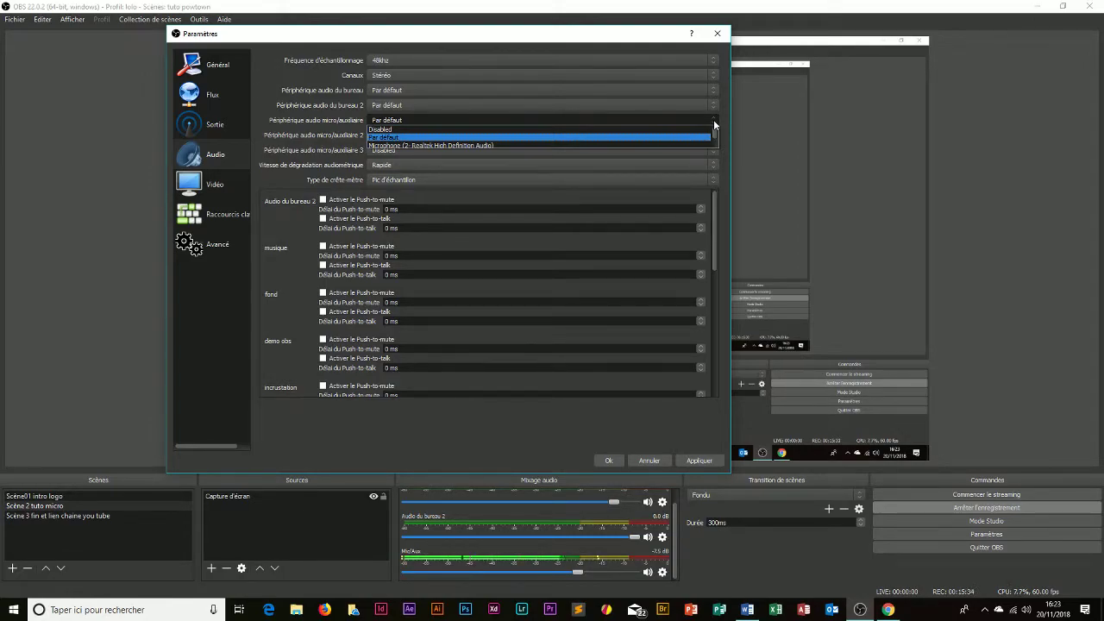
pyautogui.click(714, 123)
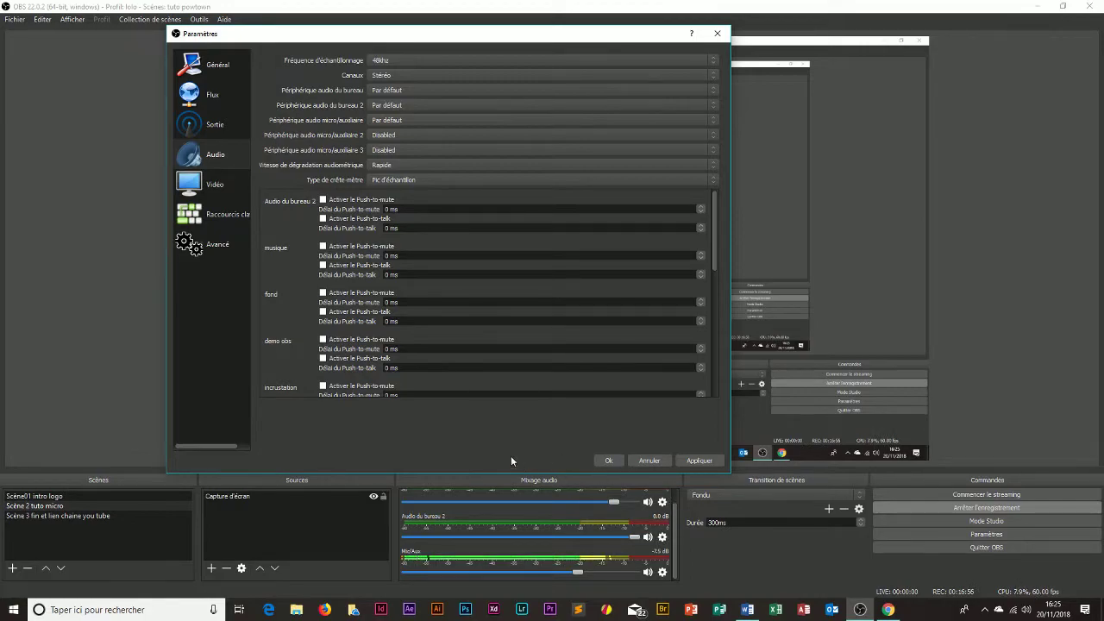
# - Examine the video resolution and FPS settings and the keyboard shortcut assignments for streaming, recording and scenes
pyautogui.click(196, 185)
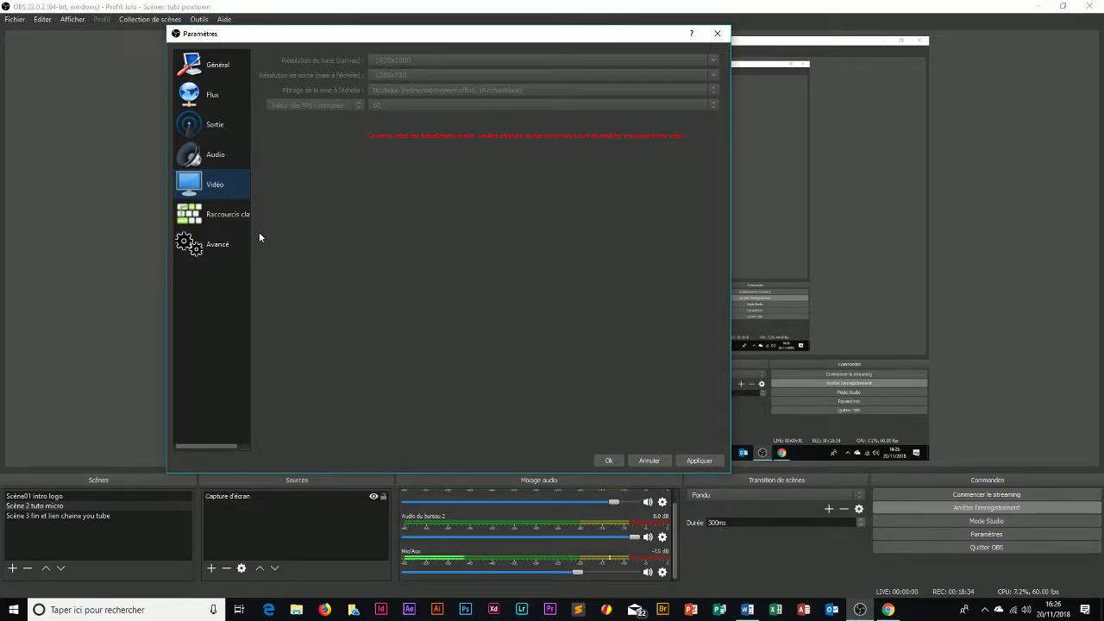
pyautogui.click(206, 216)
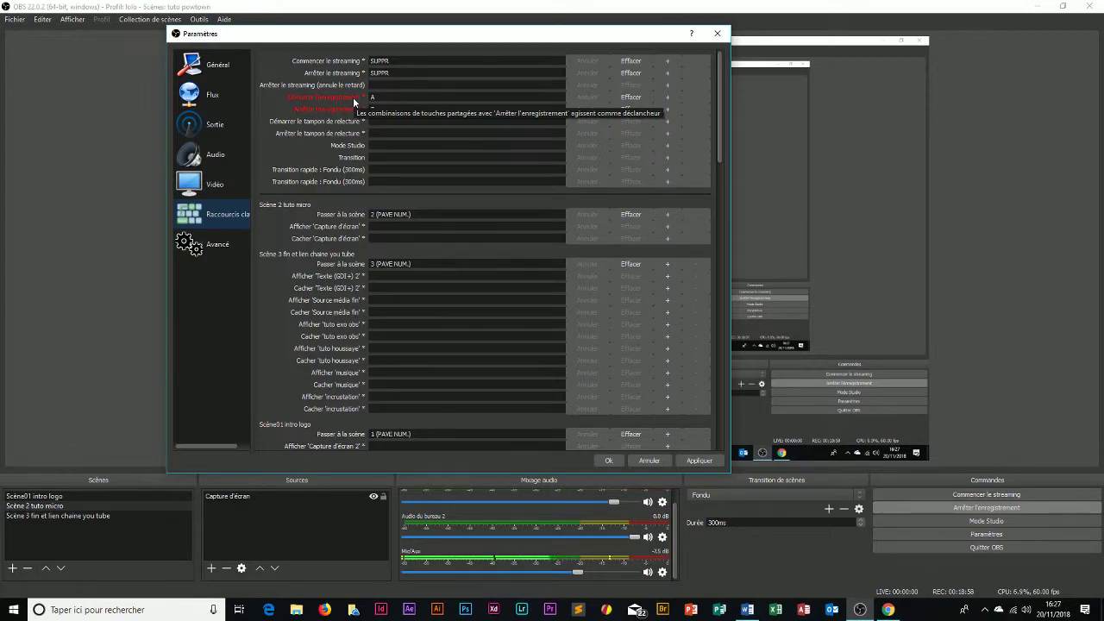
pyautogui.press('z')
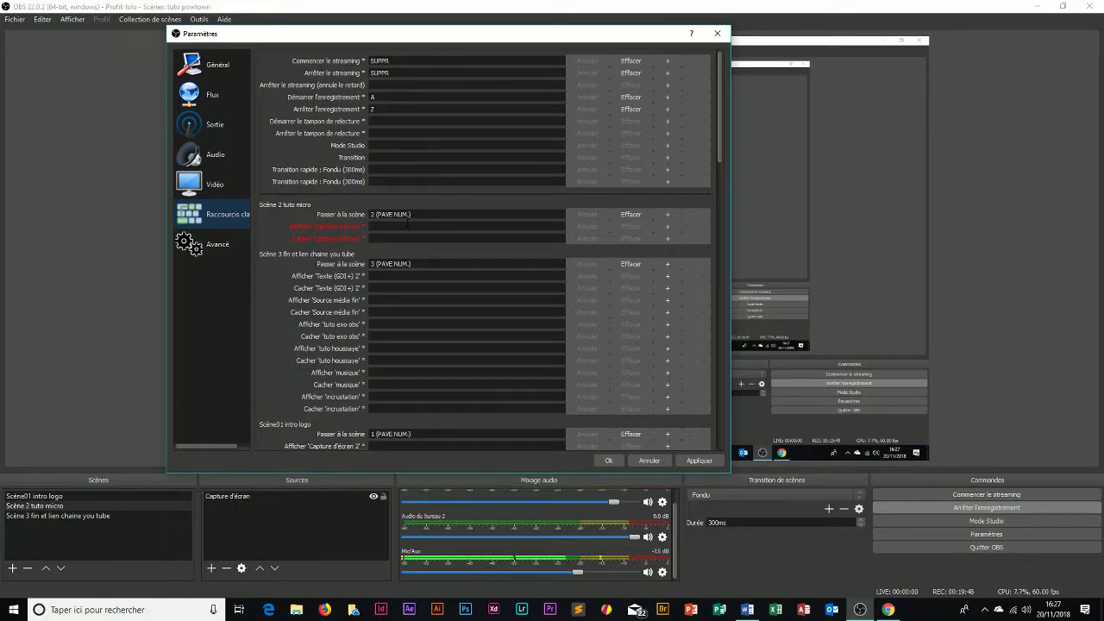
# - Review the remaining hotkey assignments for showing and hiding scene sources, muting audio devices, push-to-talk and restarting media sources
pyautogui.scroll(-5, 599, 304)
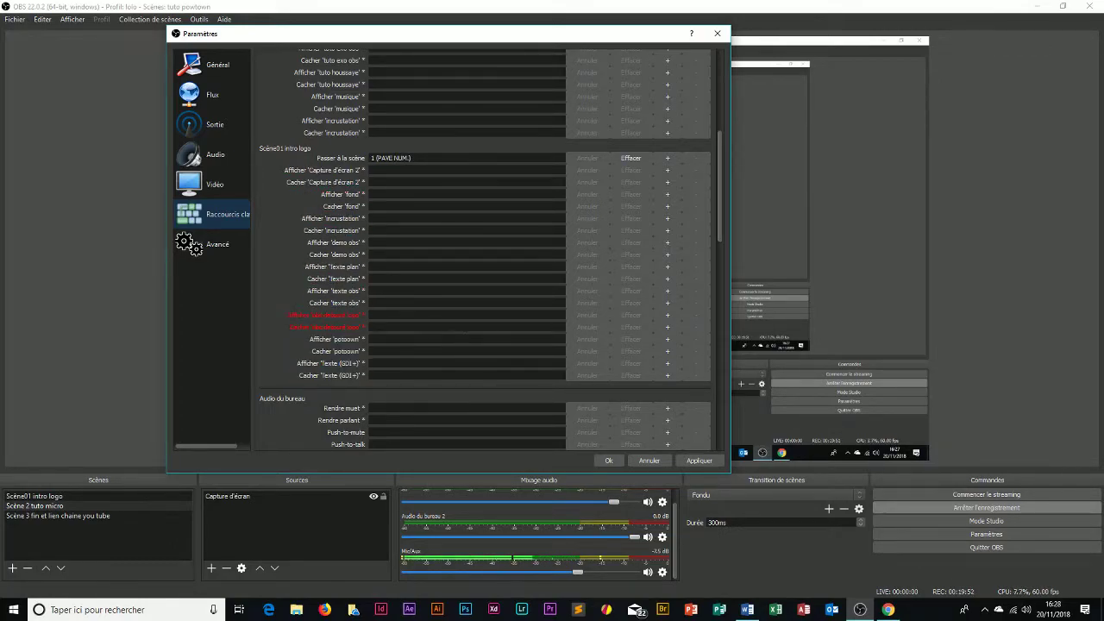
pyautogui.scroll(-3, 492, 332)
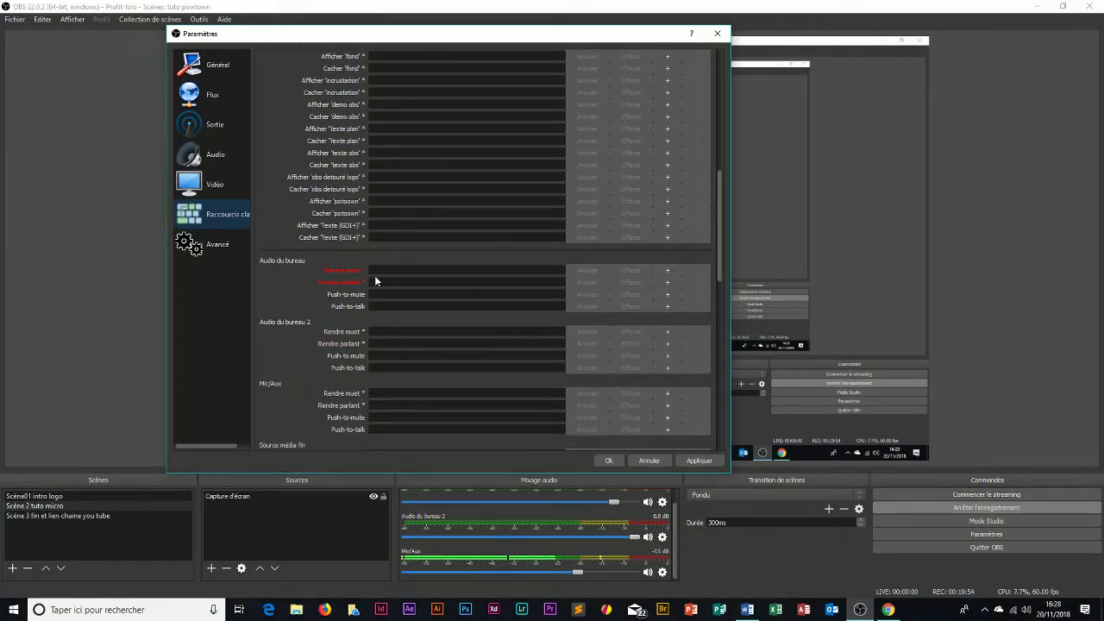
pyautogui.scroll(-10, 428, 341)
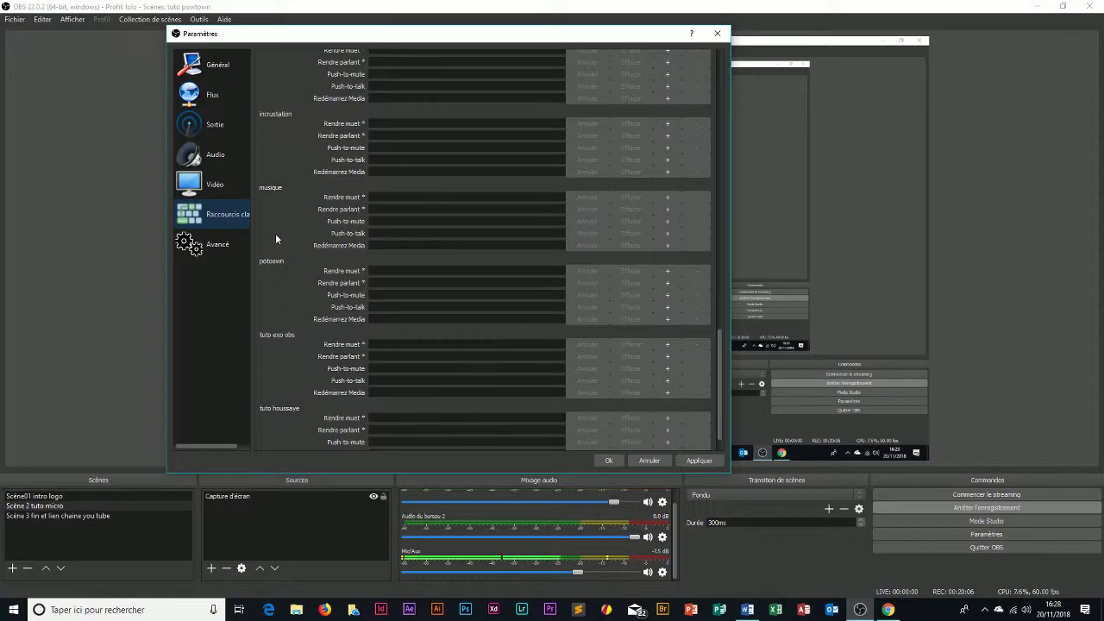
pyautogui.scroll(6, 437, 396)
pyautogui.scroll(8, 437, 396)
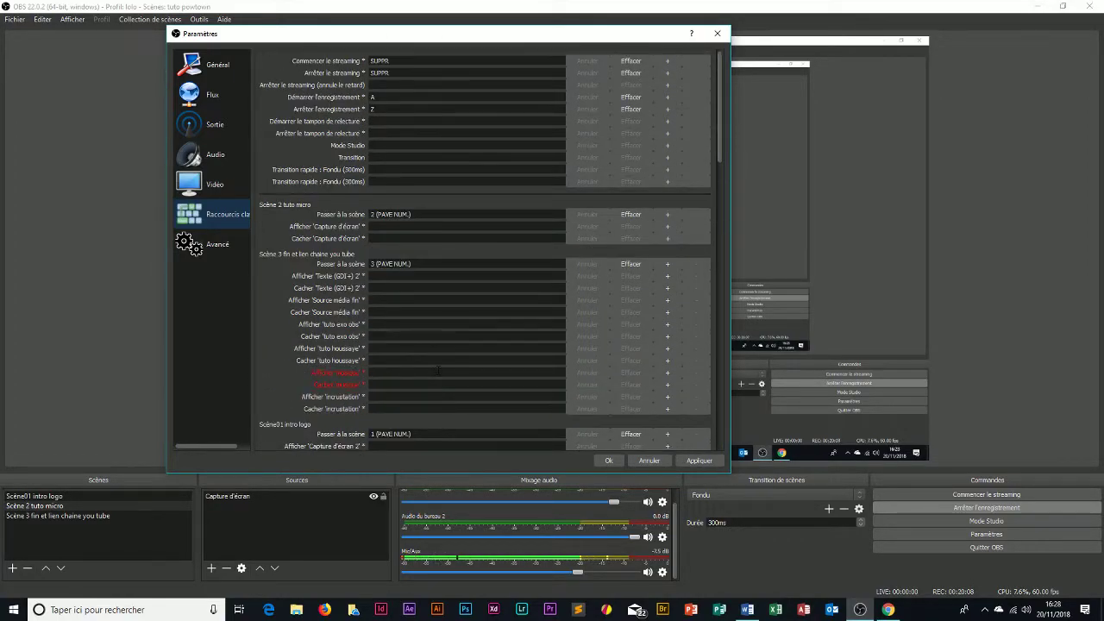
# - Examine the advanced settings, from the process priority choices to the source and hotkey options, and apply and close the settings
pyautogui.click(203, 250)
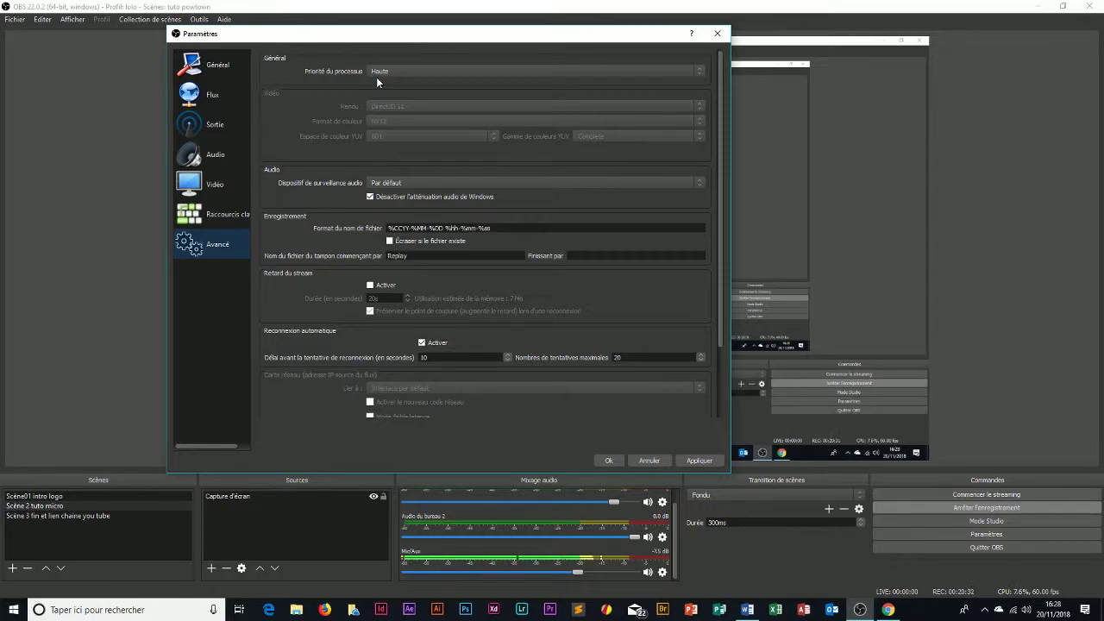
pyautogui.click(702, 73)
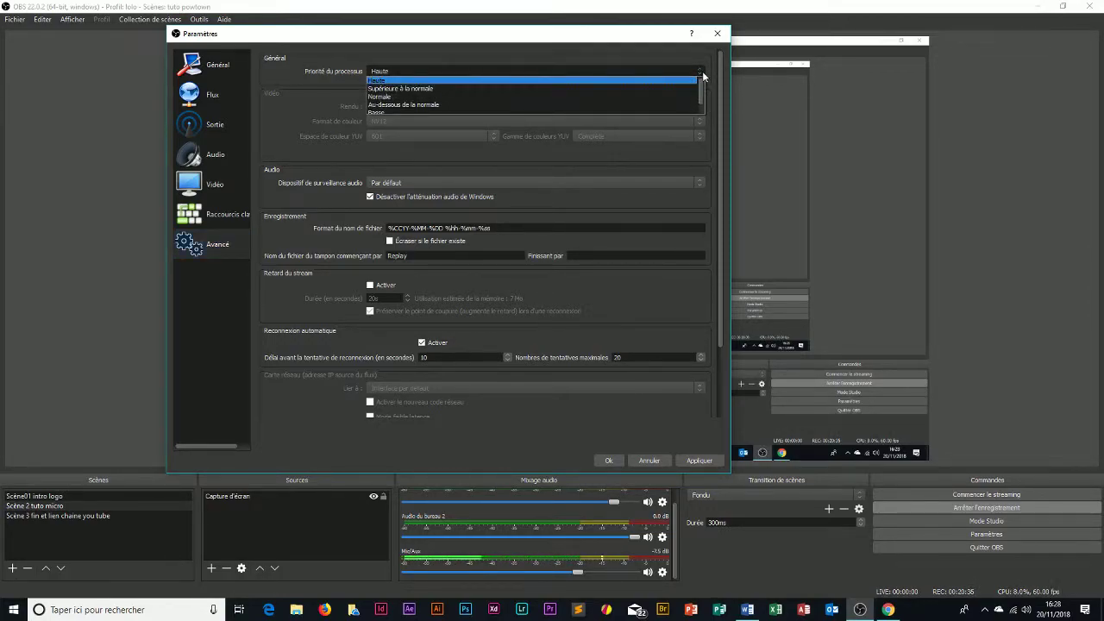
pyautogui.click(698, 76)
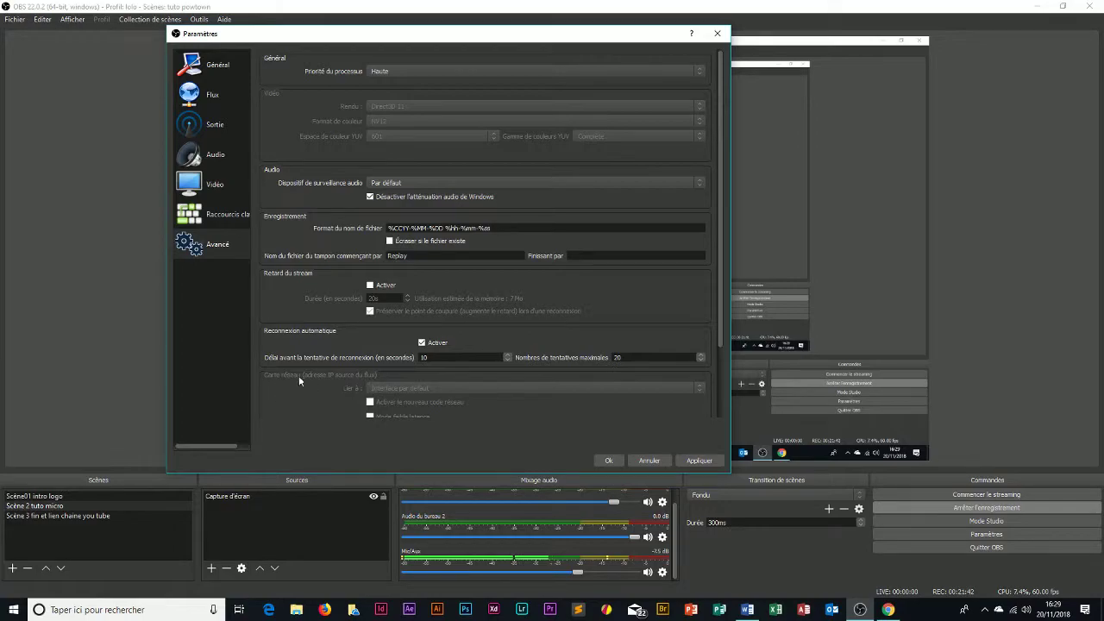
pyautogui.scroll(-2, 494, 419)
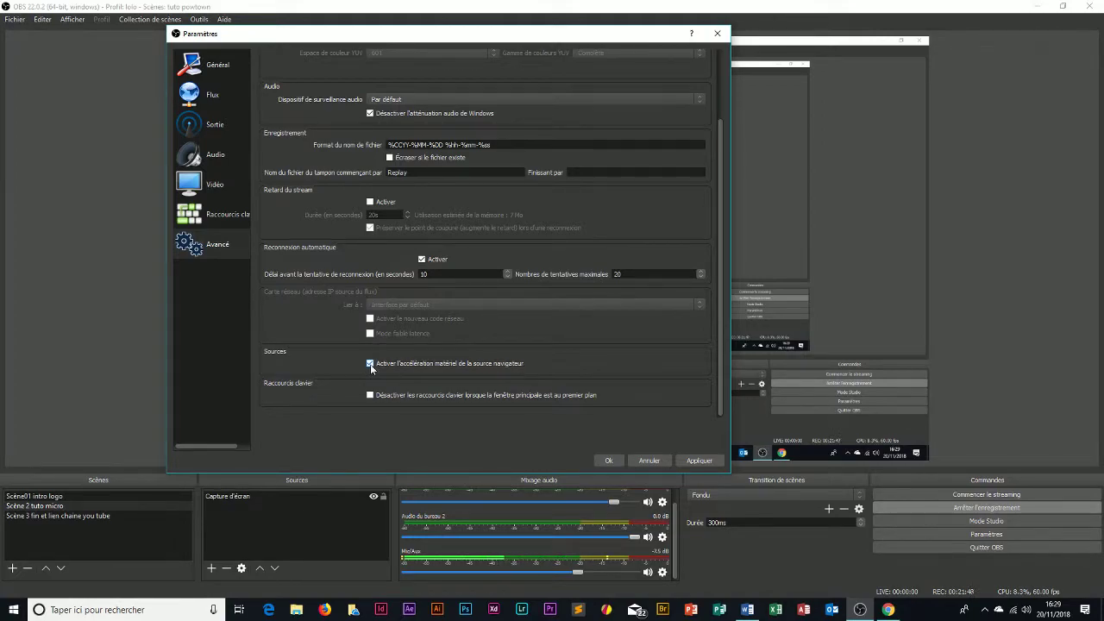
pyautogui.scroll(2, 414, 338)
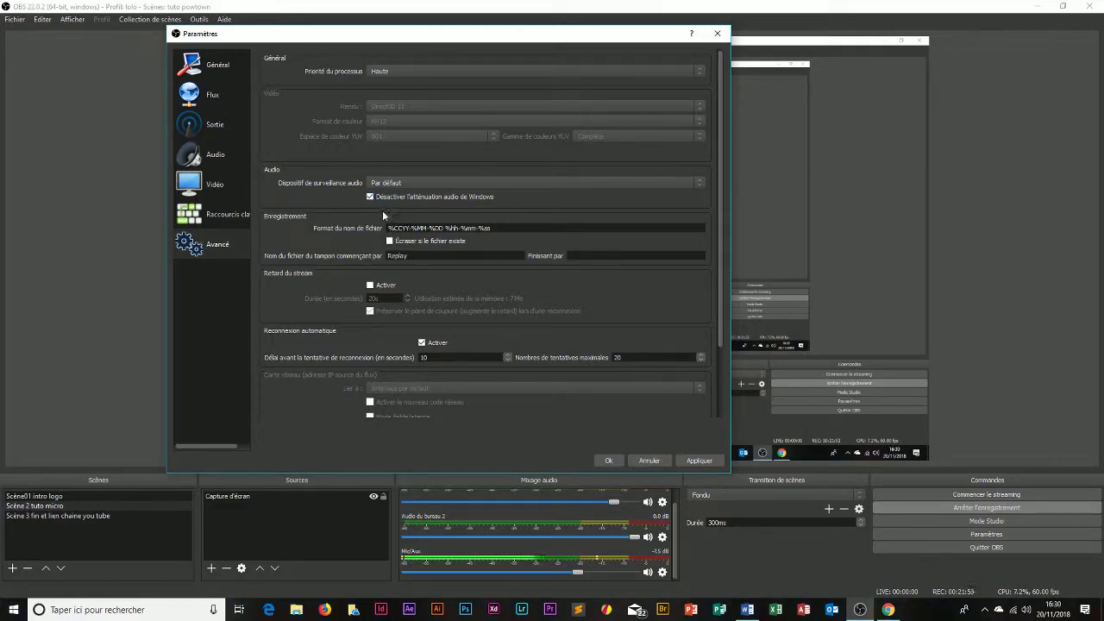
pyautogui.click(699, 462)
pyautogui.click(611, 461)
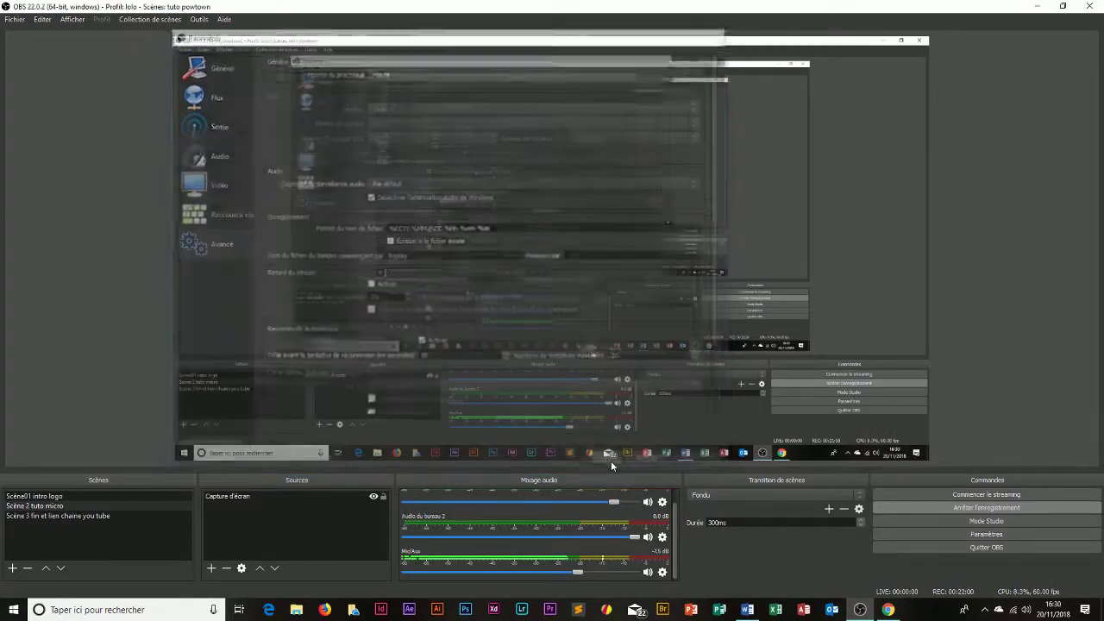